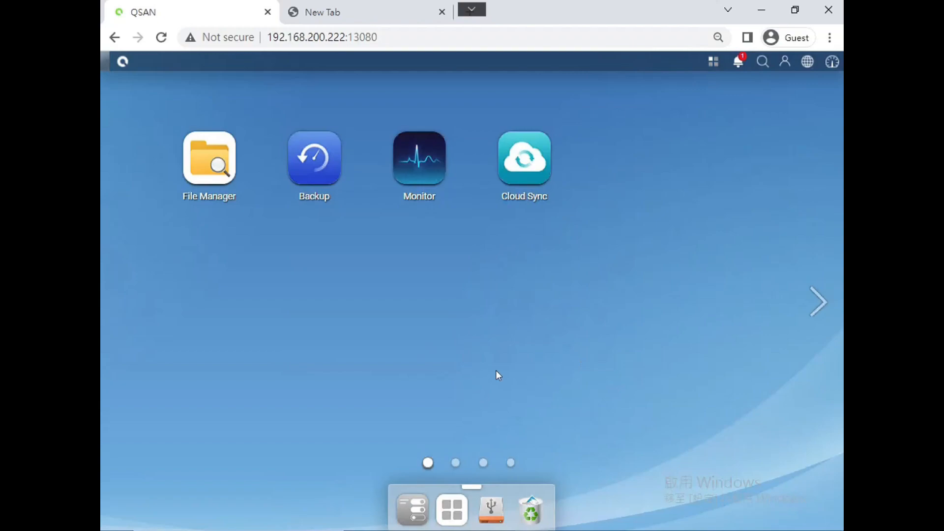
Step: Open the Control Panel from the dock
click(413, 511)
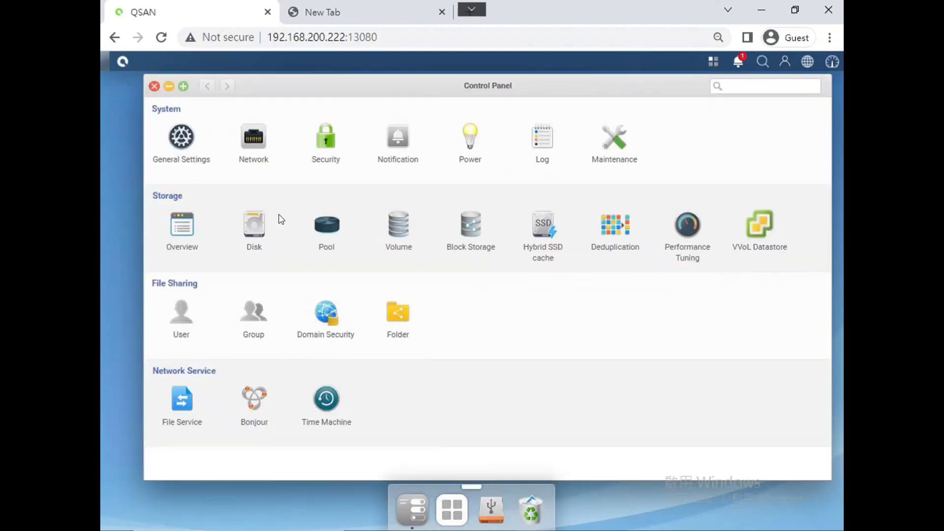
Step: Enable Active Directory domain security and enter the domain administrator password
click(337, 322)
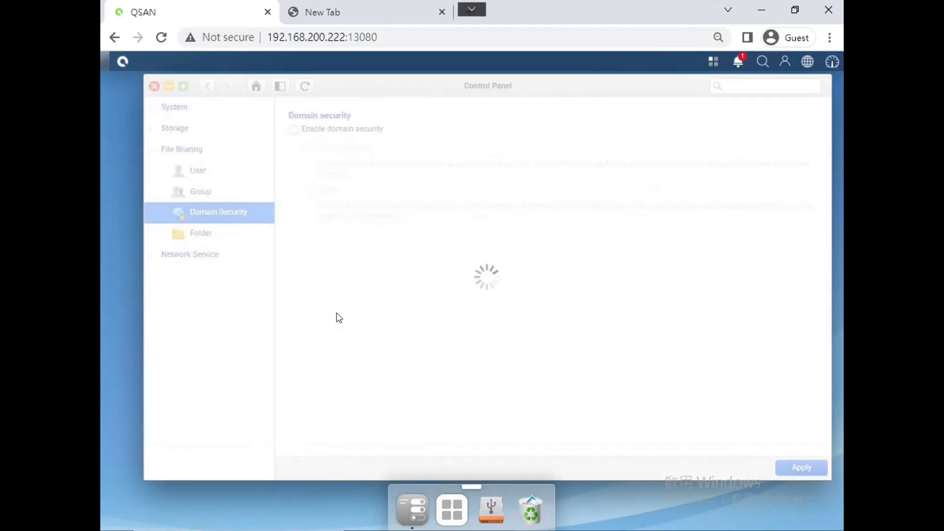
click(294, 129)
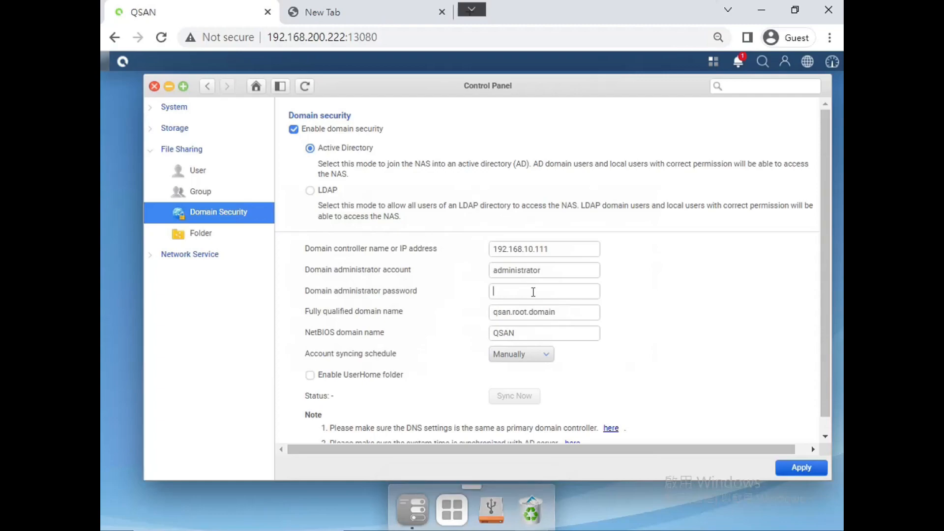
text(1234)
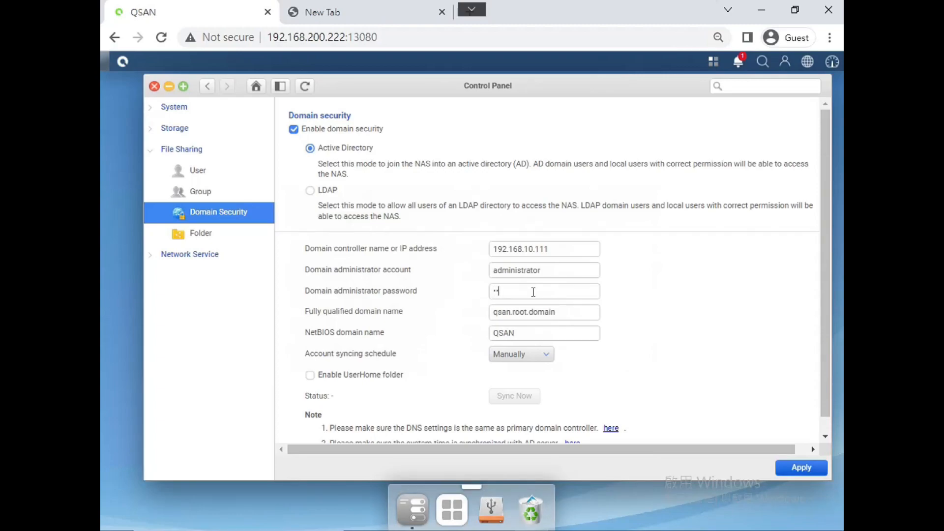
text(567890)
Step: Apply the Active Directory join for qsan.root.domain, which fails with an unknown error
click(802, 468)
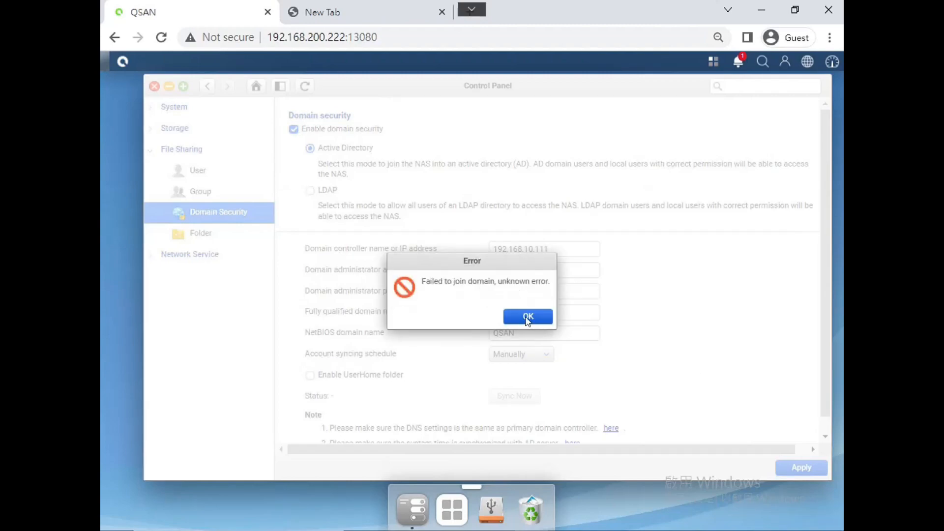
Step: Dismiss the join error and go to the network DNS settings, leaving without saving
click(523, 318)
scroll(615, 246, down, 1)
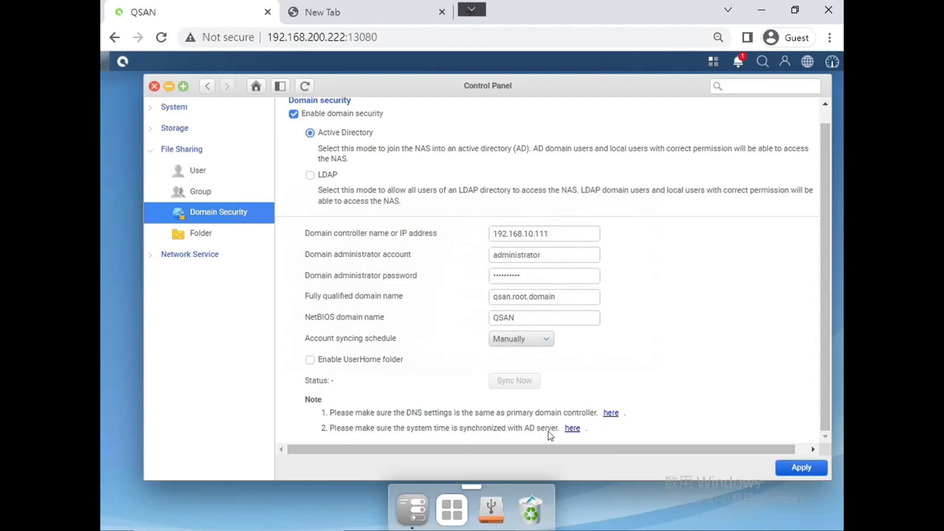
click(611, 414)
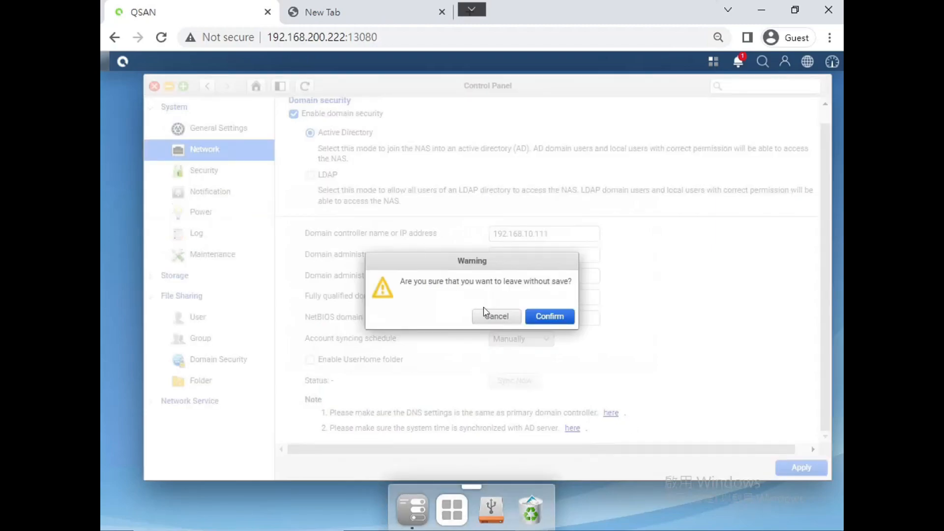
key(Return)
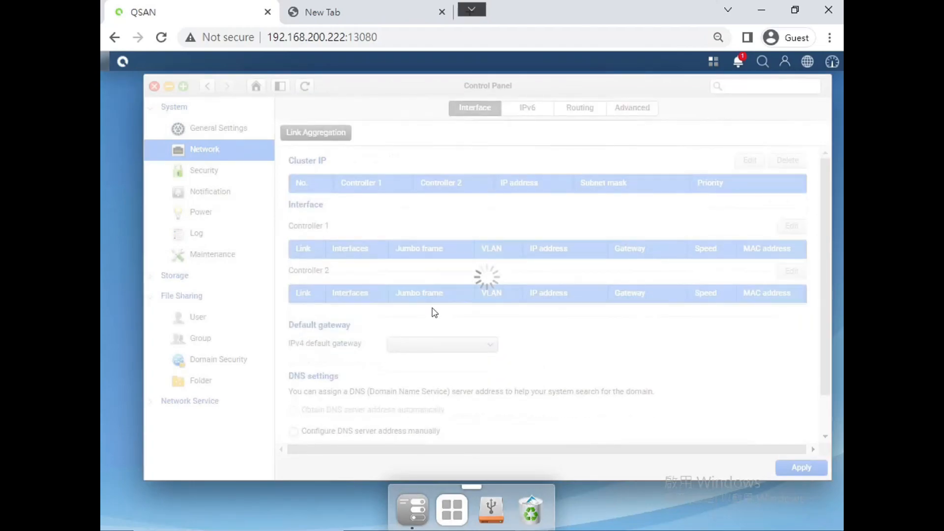
Step: Change the Primary DNS from 192.168.10.1 to 192.168.10.111 and apply it
scroll(634, 232, down, 3)
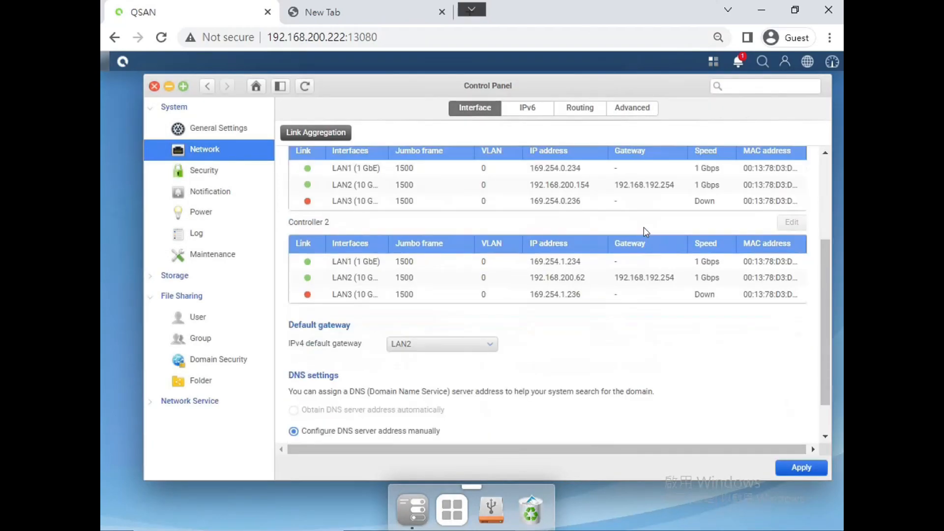
scroll(768, 244, down, 1)
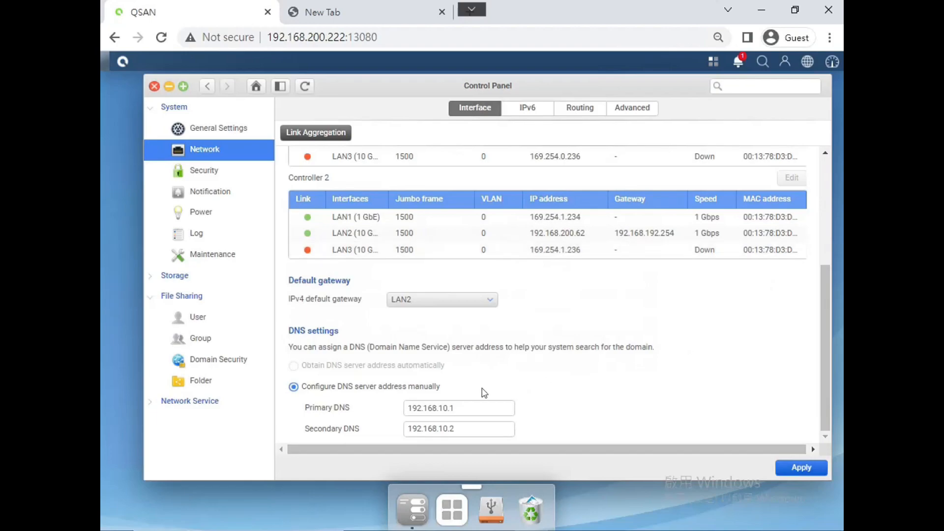
click(466, 405)
text(11)
click(794, 470)
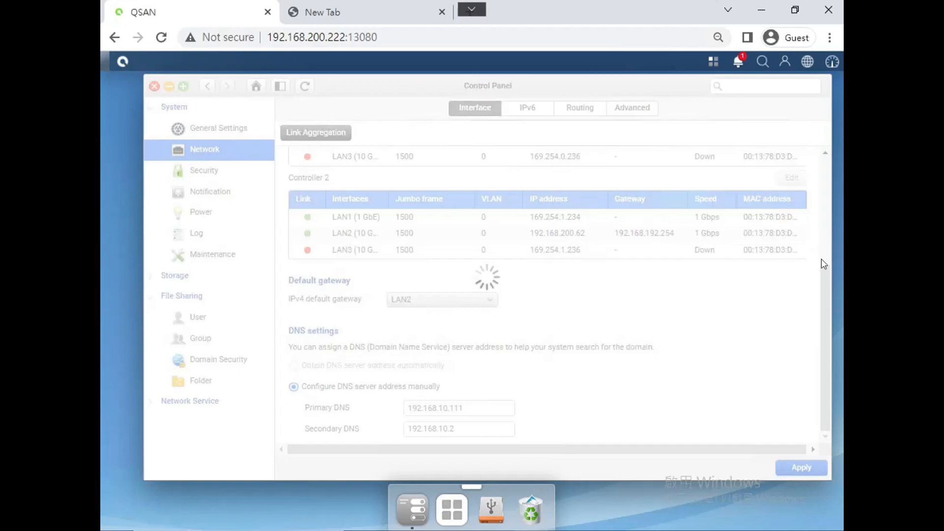
drag(828, 304, 827, 207)
Step: Ping 192.168.10.111 from Controller 1 using the Advanced diagnostics
click(644, 111)
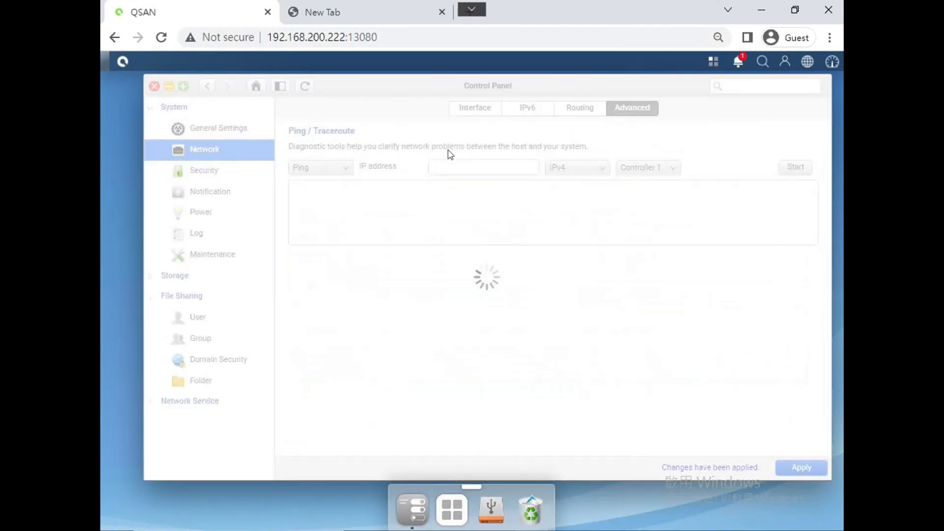
click(474, 171)
text(192.168)
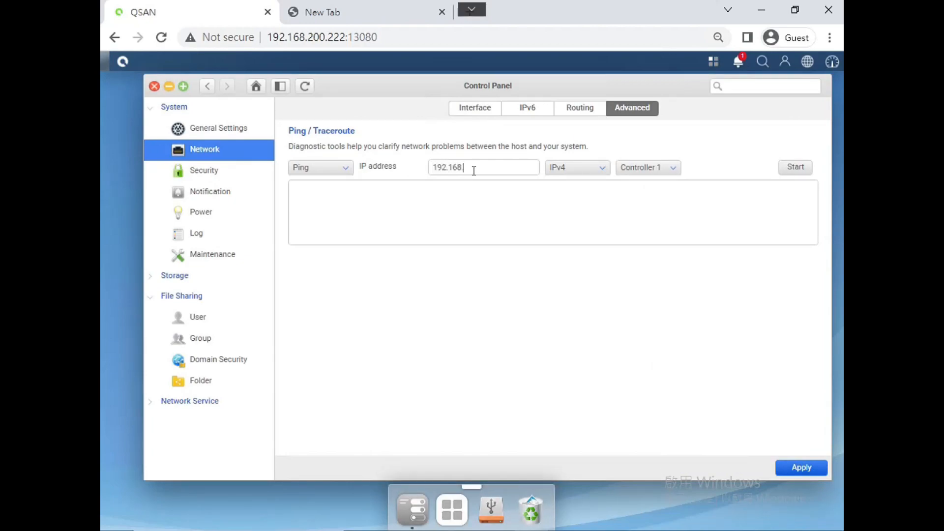
text(.10.111)
click(796, 168)
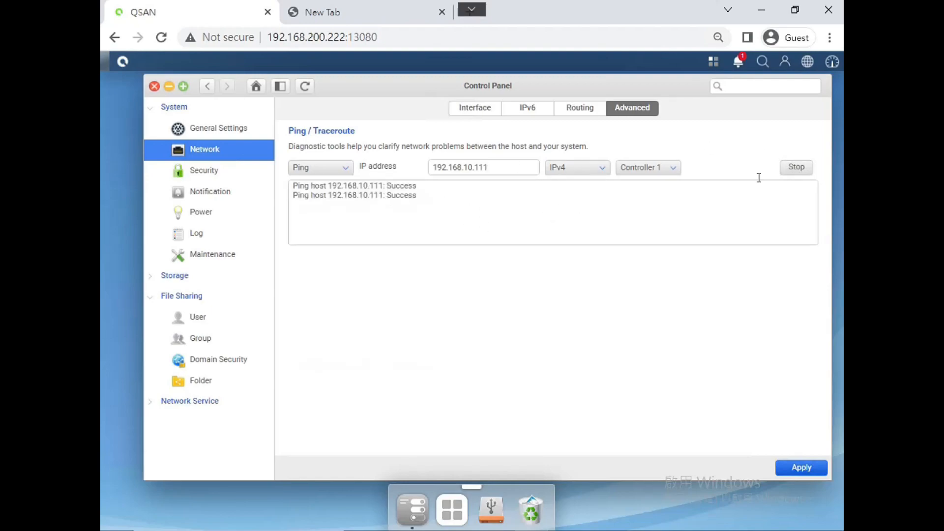
click(797, 168)
Step: Ping 192.168.10.111 again from Controller 2, then return to network settings
click(674, 169)
click(648, 198)
click(794, 168)
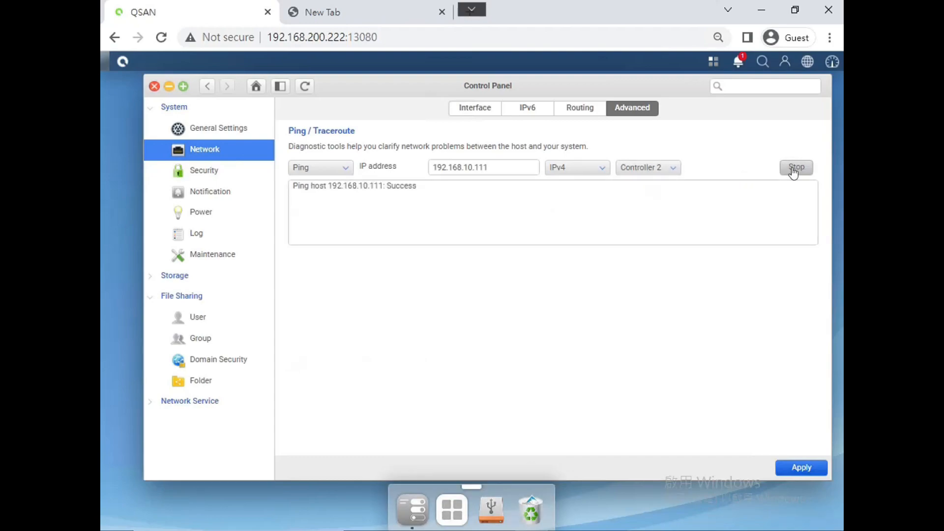
click(793, 169)
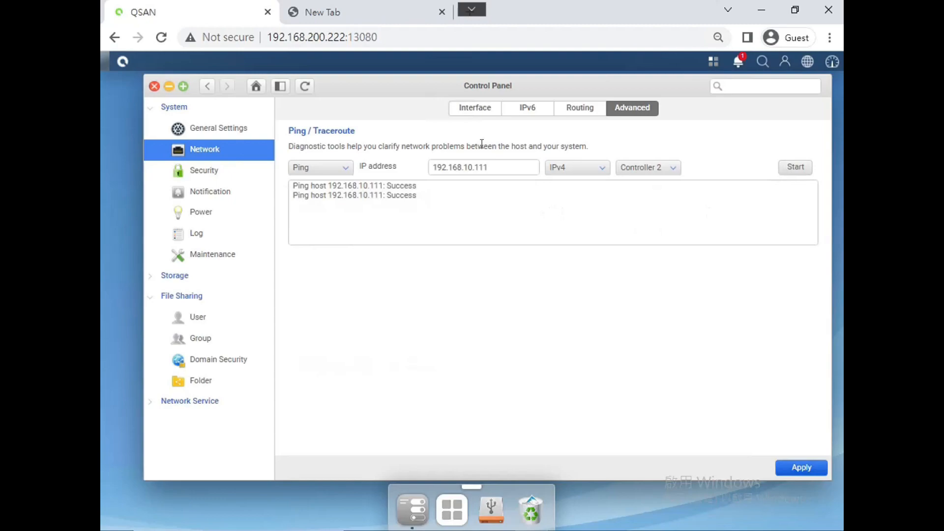
click(469, 107)
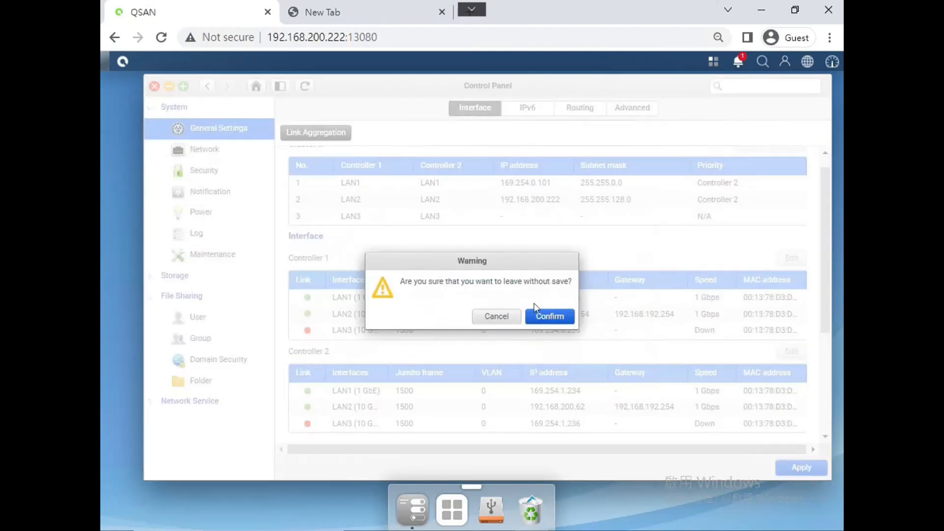
Step: Verify time syncs from pool.ntp.org and Primary DNS reads 192.168.10.111
click(547, 317)
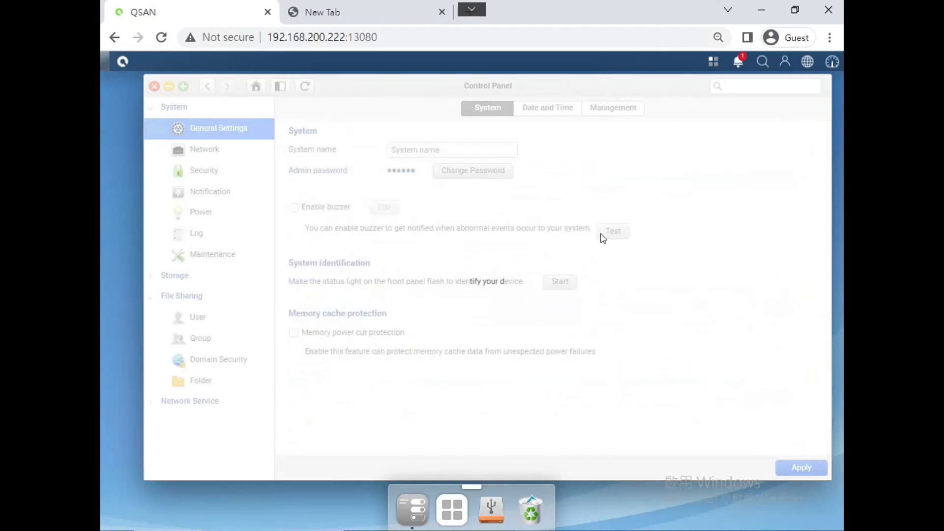
click(551, 109)
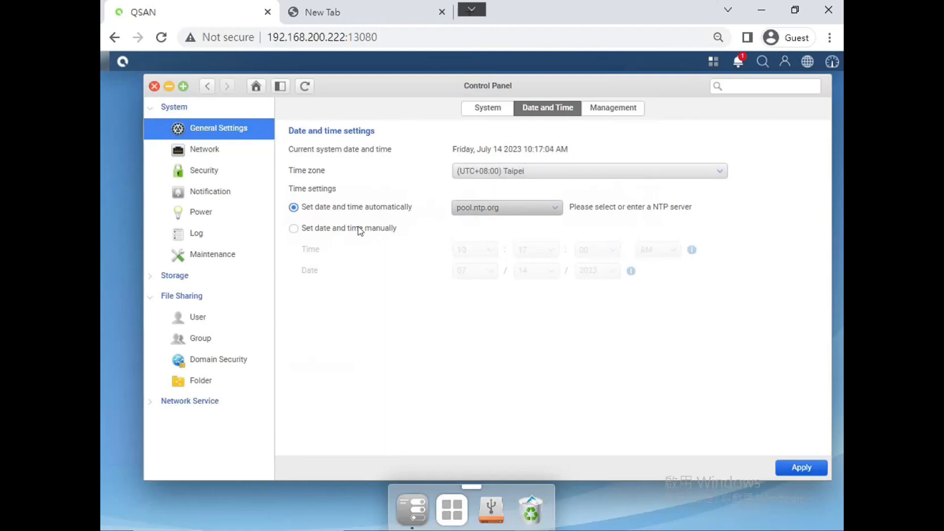
click(222, 152)
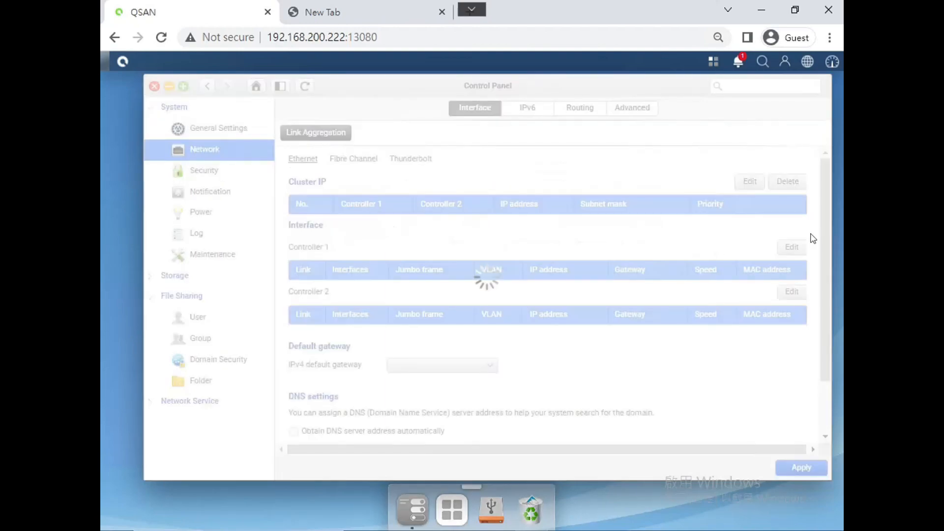
drag(825, 230, 819, 379)
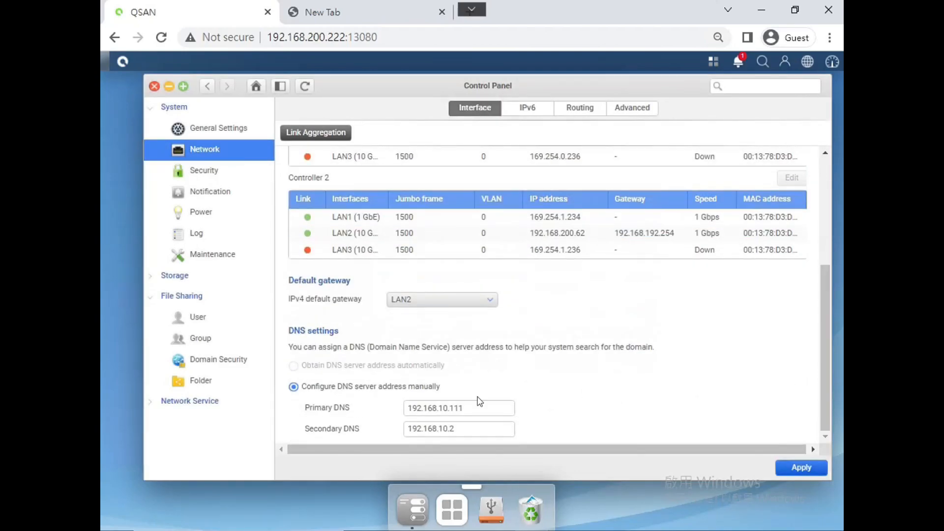
click(209, 361)
Step: Re-enable domain security, re-enter the administrator password, and resubmit the Active Directory join
click(293, 129)
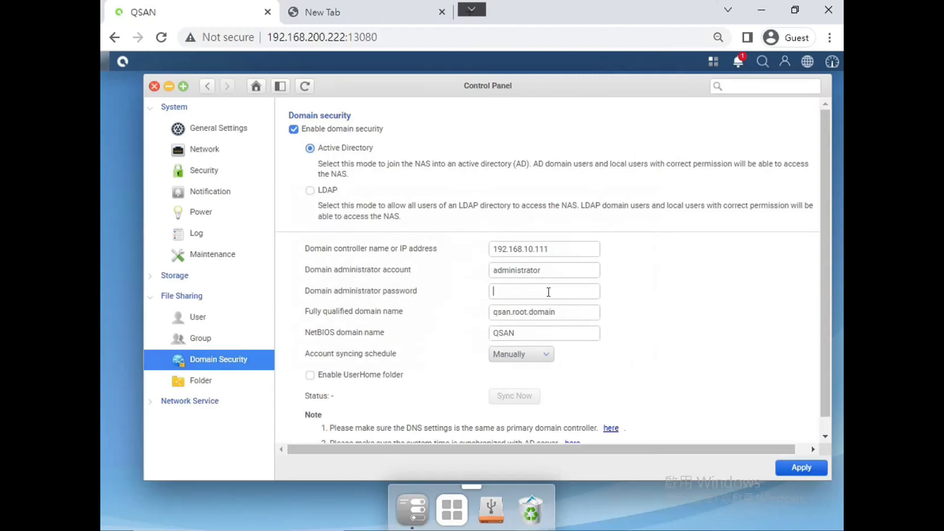
text(**********)
scroll(802, 339, down, 1)
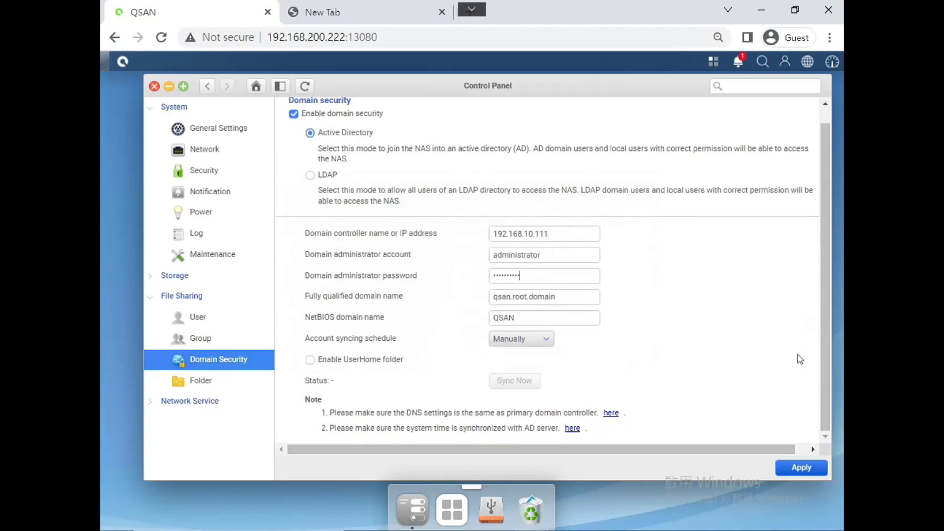
click(801, 468)
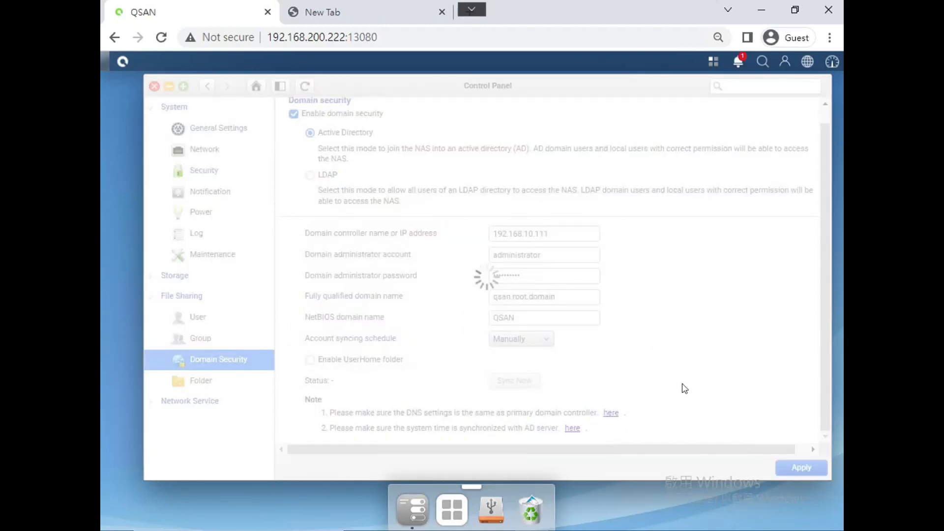